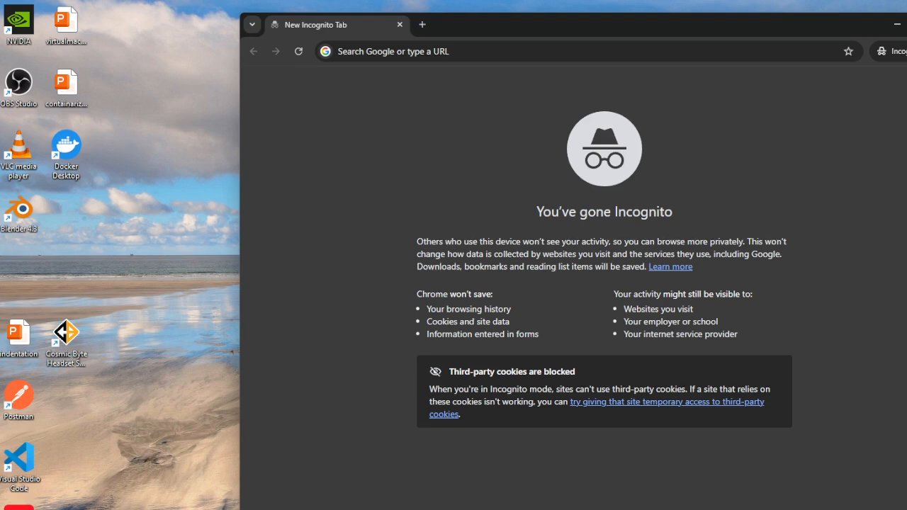
# - Go to console.aws.amazon.com and choose signing in with the root user email
pyautogui.click(479, 55)
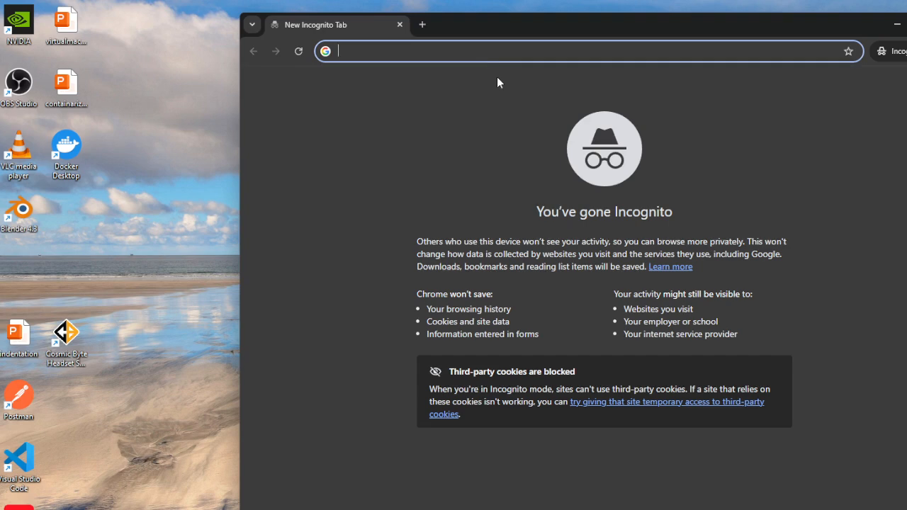
pyautogui.write('console.a')
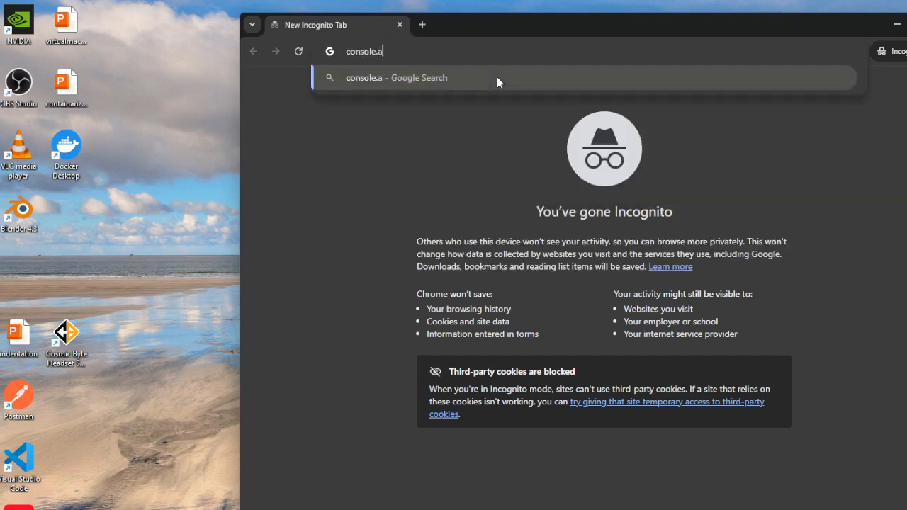
pyautogui.write('ws.amaz')
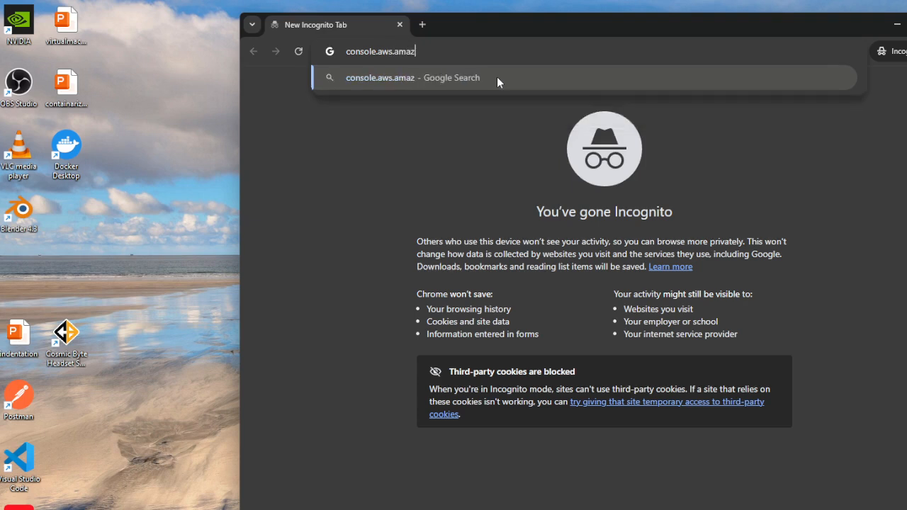
pyautogui.write('on.com')
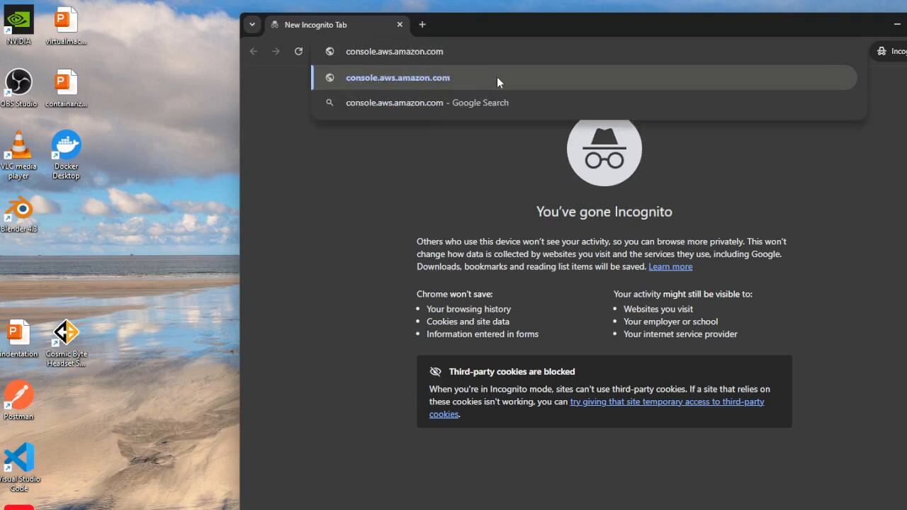
pyautogui.press('Return')
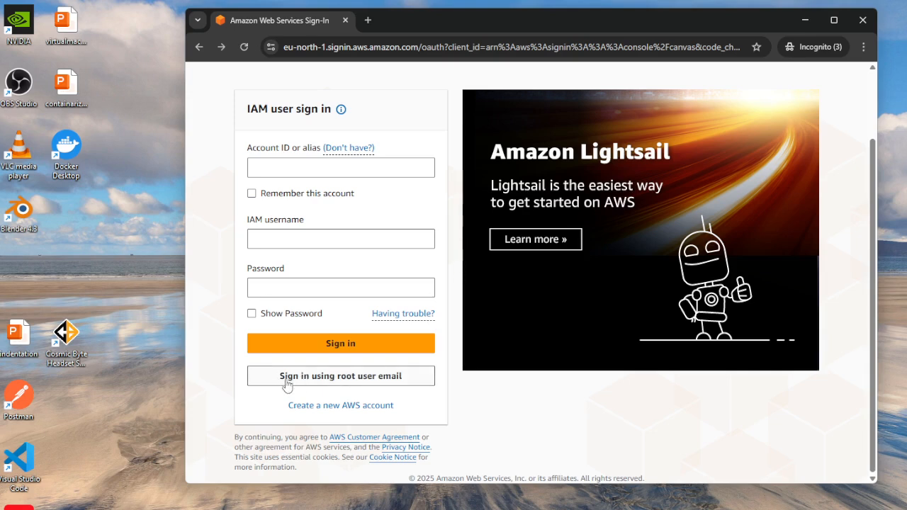
pyautogui.click(397, 380)
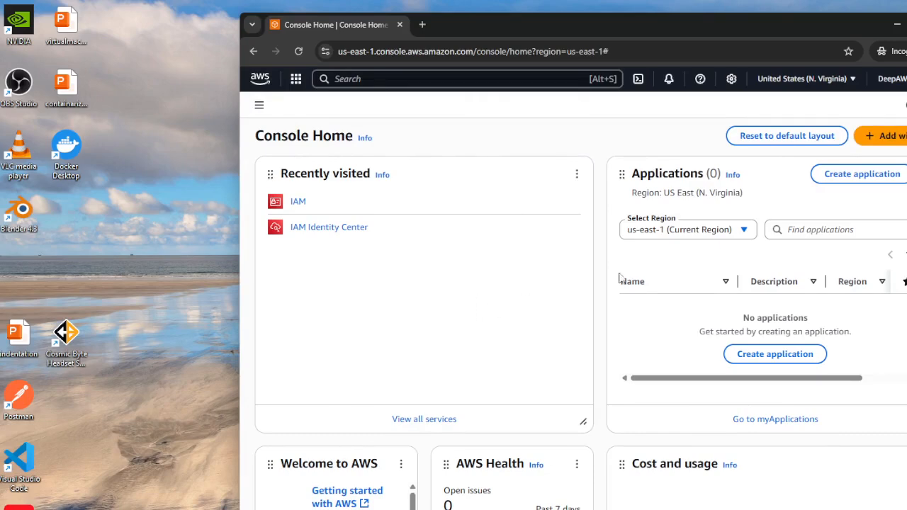
# - Search the AWS services for IAM and open the IAM service
pyautogui.click(336, 79)
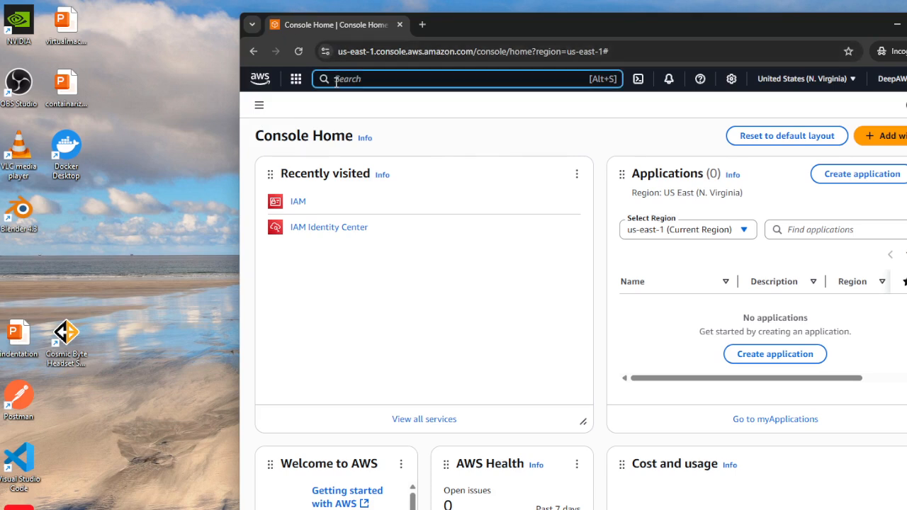
pyautogui.write('IAM')
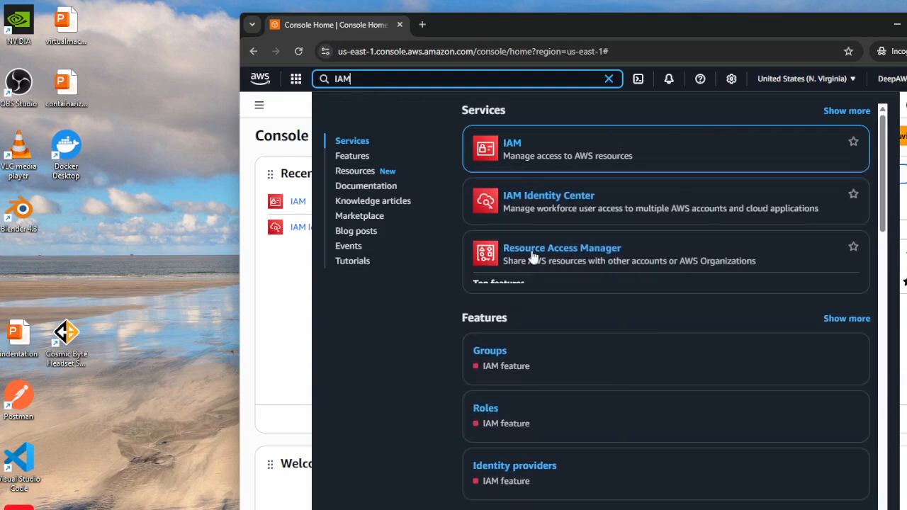
pyautogui.moveTo(513, 142)
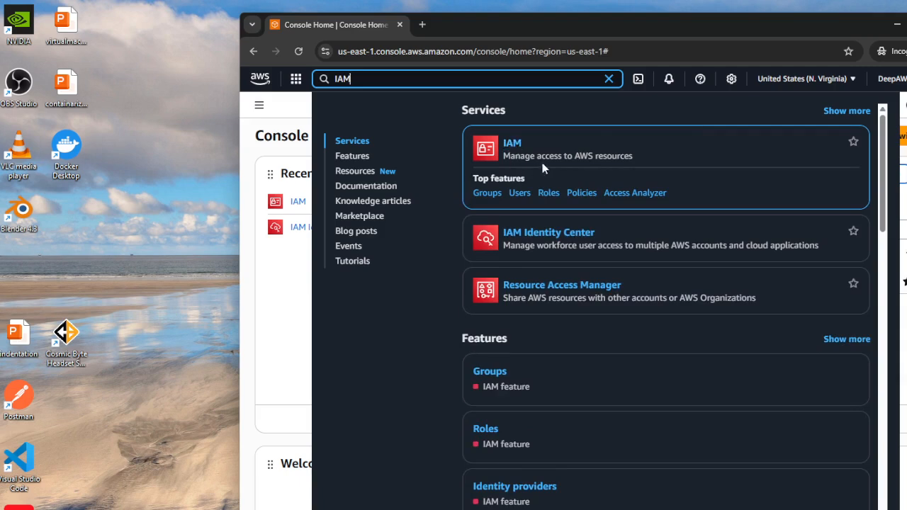
pyautogui.click(512, 142)
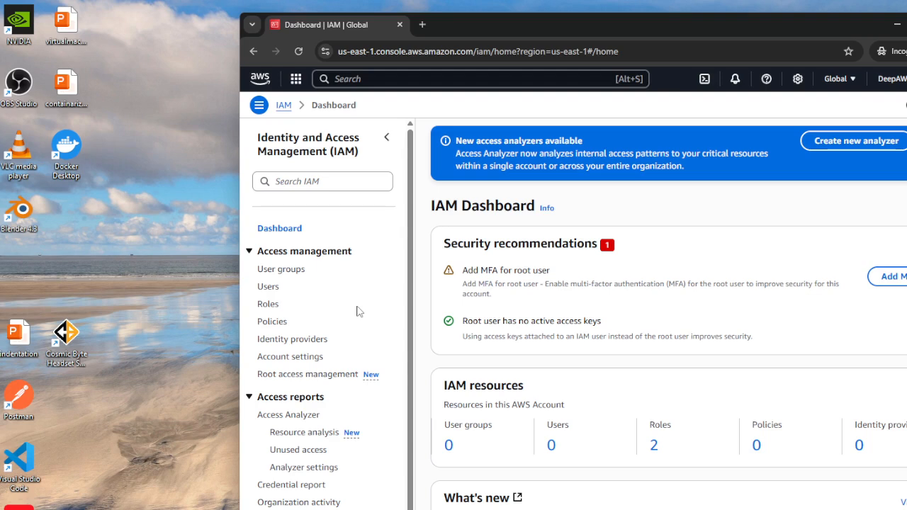
# - Start creating a new IAM user group and name it dev
pyautogui.click(296, 270)
pyautogui.click(894, 135)
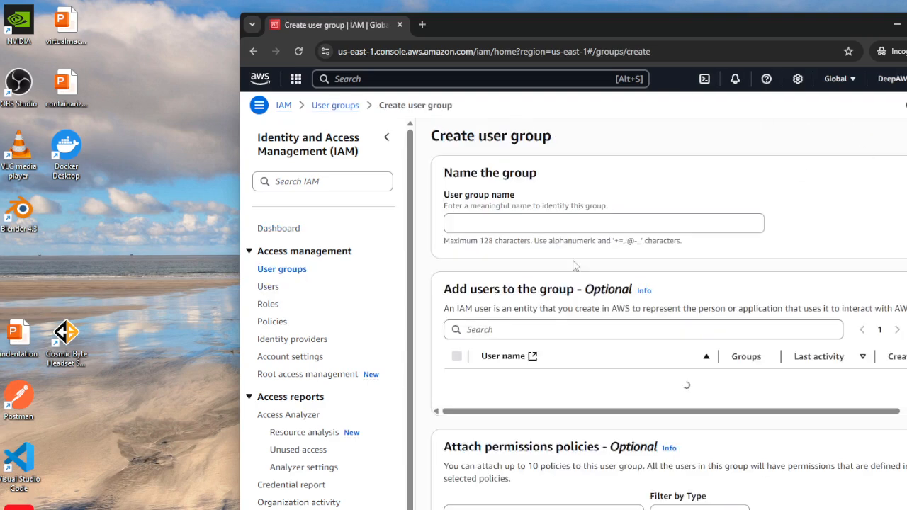
pyautogui.click(470, 227)
pyautogui.write('DE')
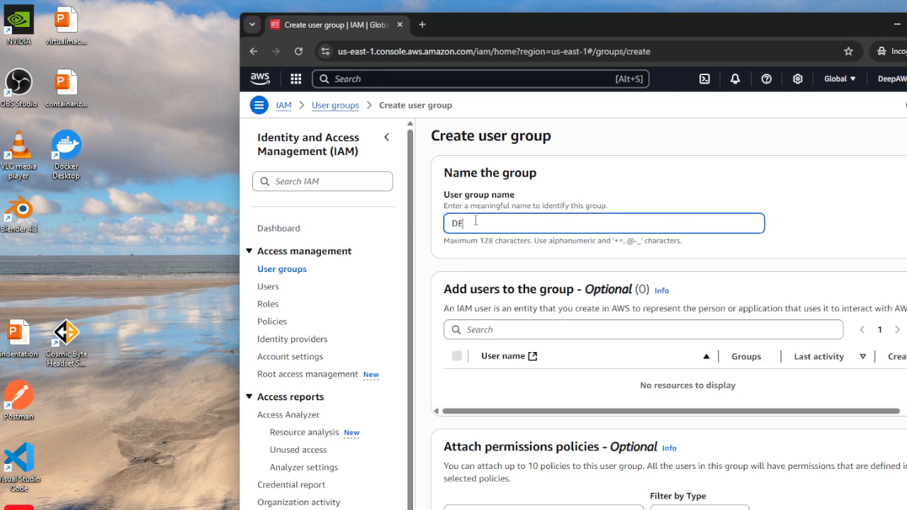
pyautogui.press('BackSpace')
pyautogui.press('BackSpace')
pyautogui.write('dev')
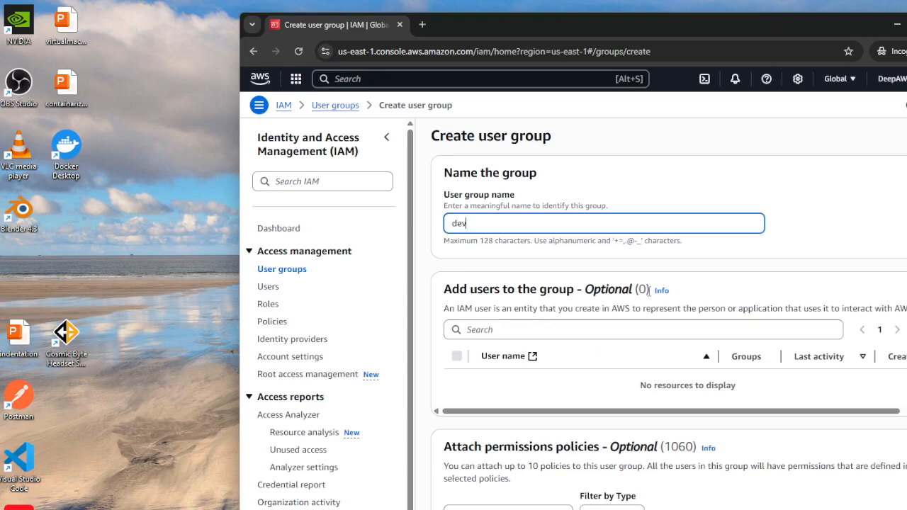
# - Filter the permissions policies by EC2 and select the first AmazonEC2Container policy for the group
pyautogui.scroll(-2, 647, 296)
pyautogui.scroll(-2, 647, 297)
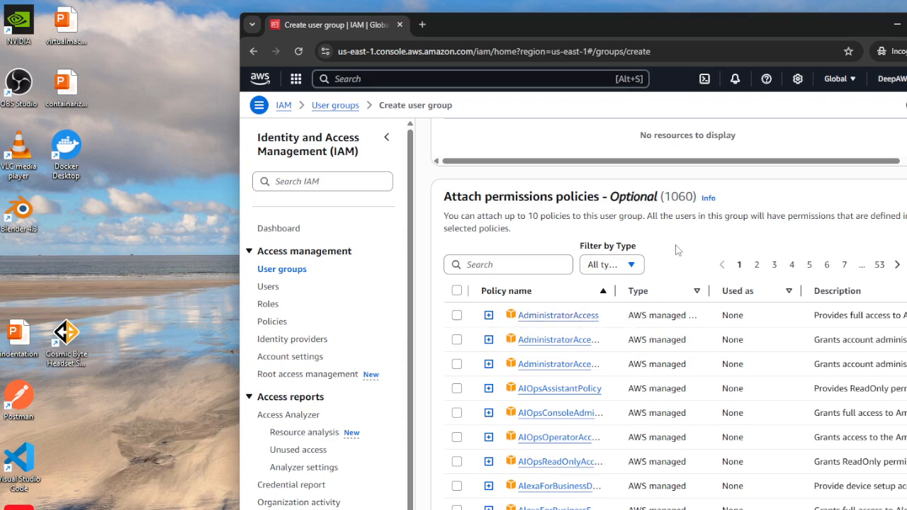
pyautogui.scroll(2, 676, 249)
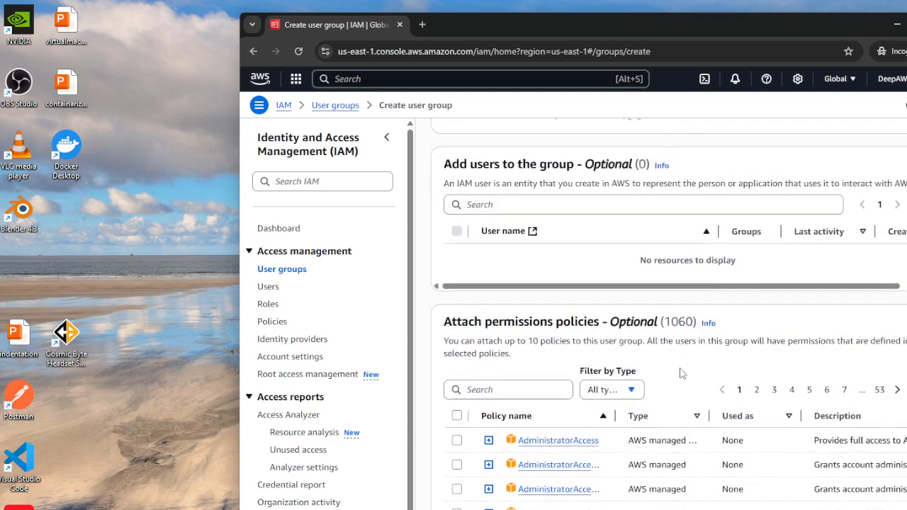
pyautogui.scroll(-1, 680, 373)
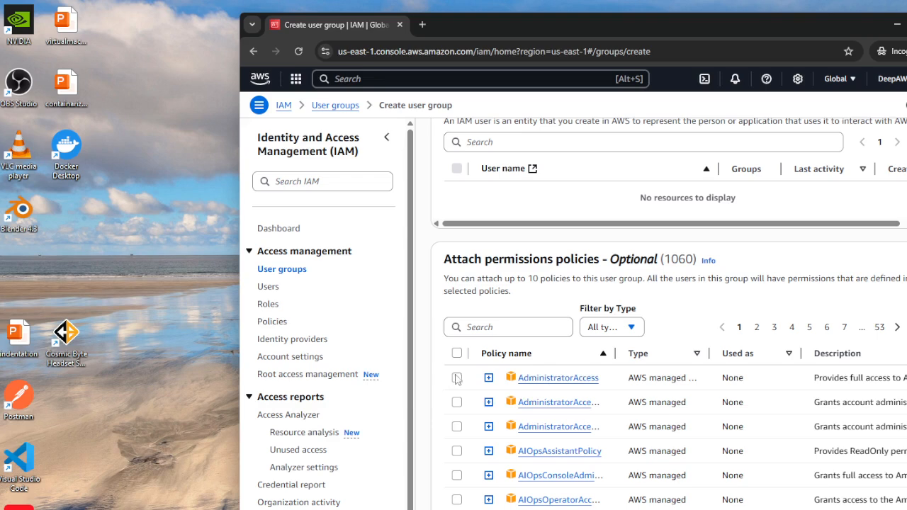
pyautogui.click(482, 331)
pyautogui.write('EC2')
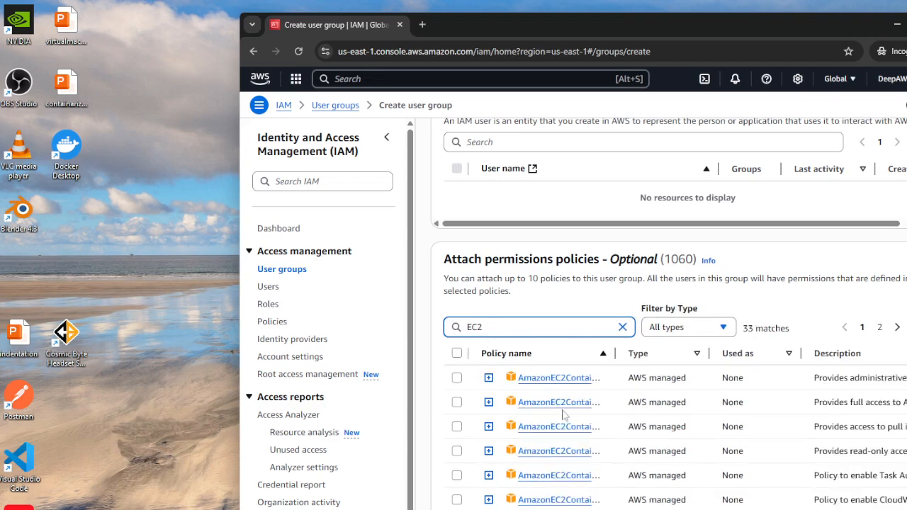
pyautogui.click(456, 377)
# - Filter the permissions policies by S3, select AmazonS3FullAccess, and create the user group
pyautogui.click(490, 327)
pyautogui.press('BackSpace')
pyautogui.press('BackSpace')
pyautogui.press('BackSpace')
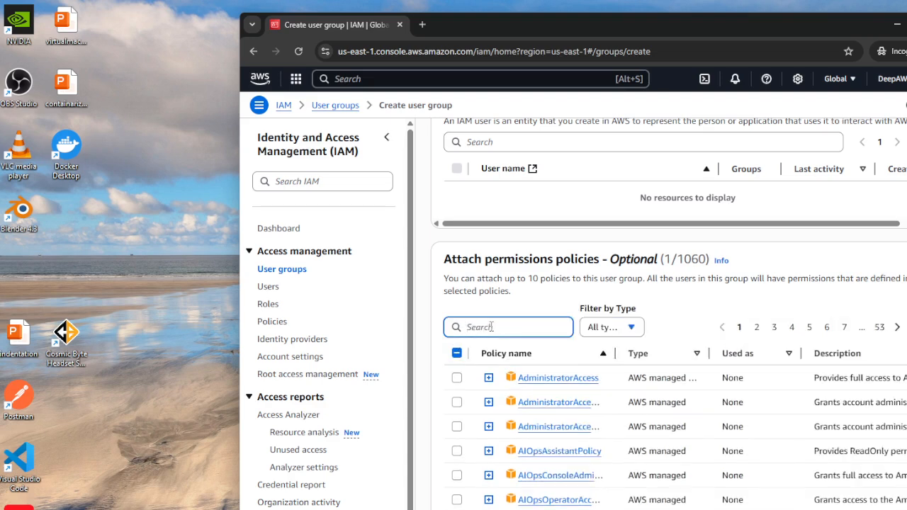
pyautogui.write('S3')
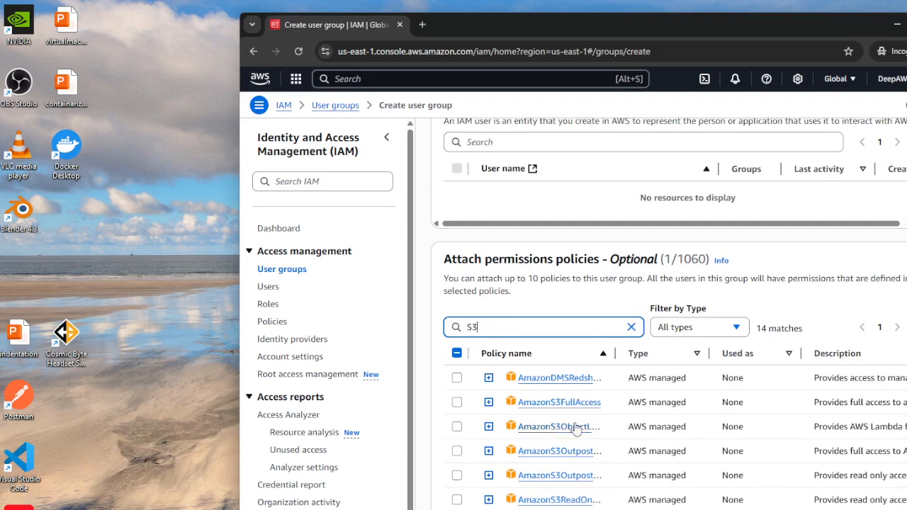
pyautogui.click(457, 402)
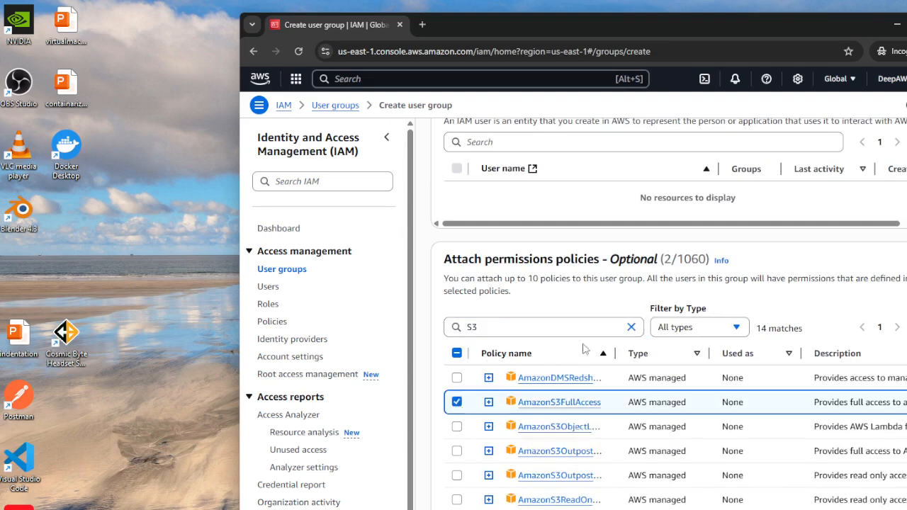
pyautogui.scroll(-3, 685, 423)
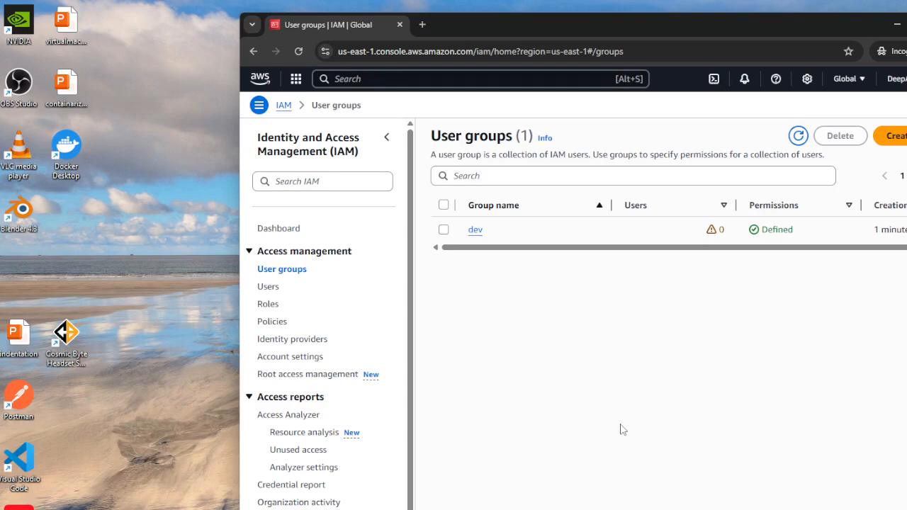
# - Open the dev group and review its attached permissions policies and its member users
pyautogui.click(474, 231)
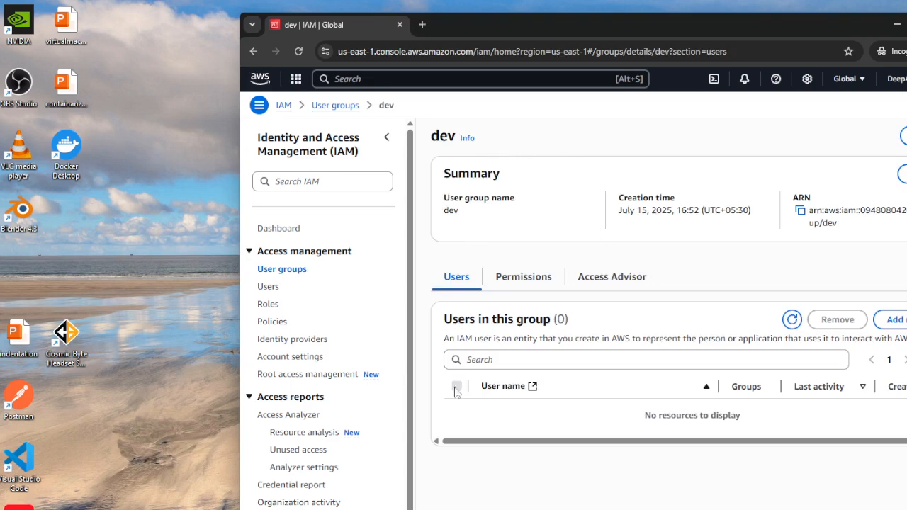
pyautogui.doubleClick(436, 136)
pyautogui.click(557, 496)
pyautogui.click(518, 284)
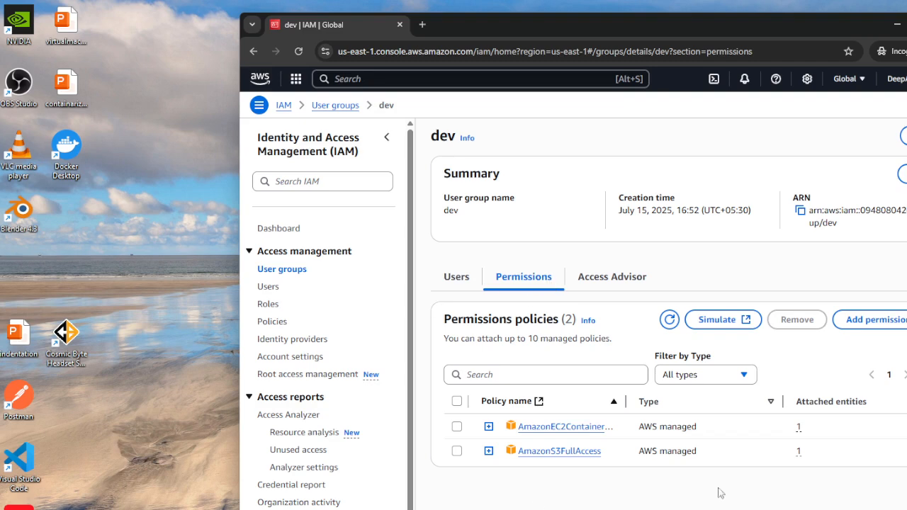
pyautogui.click(464, 283)
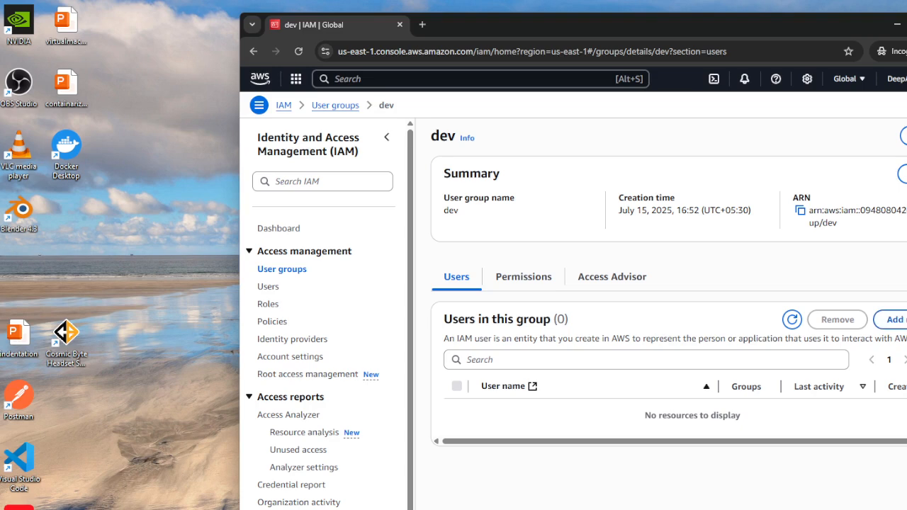
# - Start creating a new IAM user and enter the person's first name as the user name
pyautogui.click(273, 292)
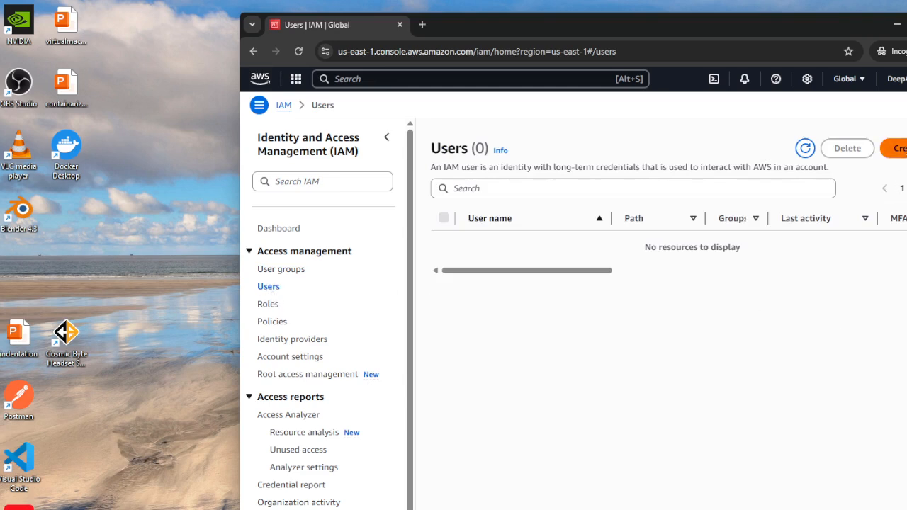
pyautogui.click(894, 148)
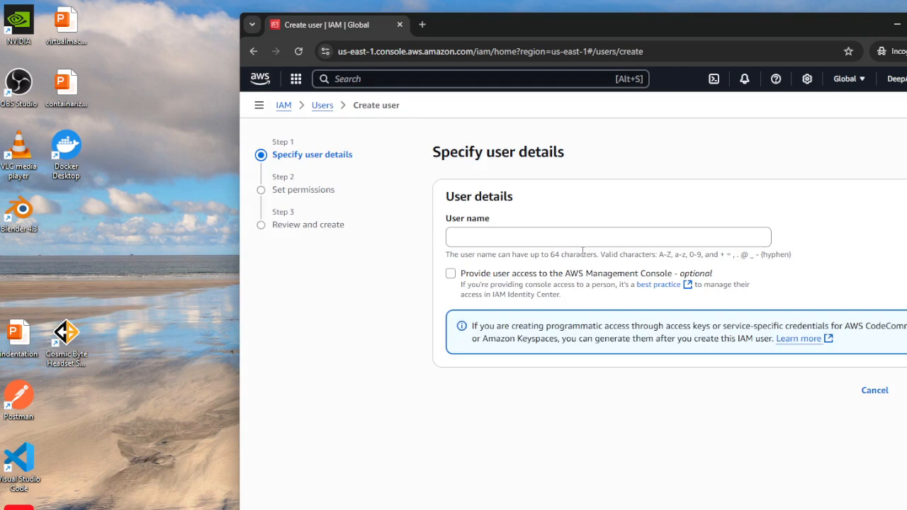
pyautogui.click(523, 244)
pyautogui.write('v')
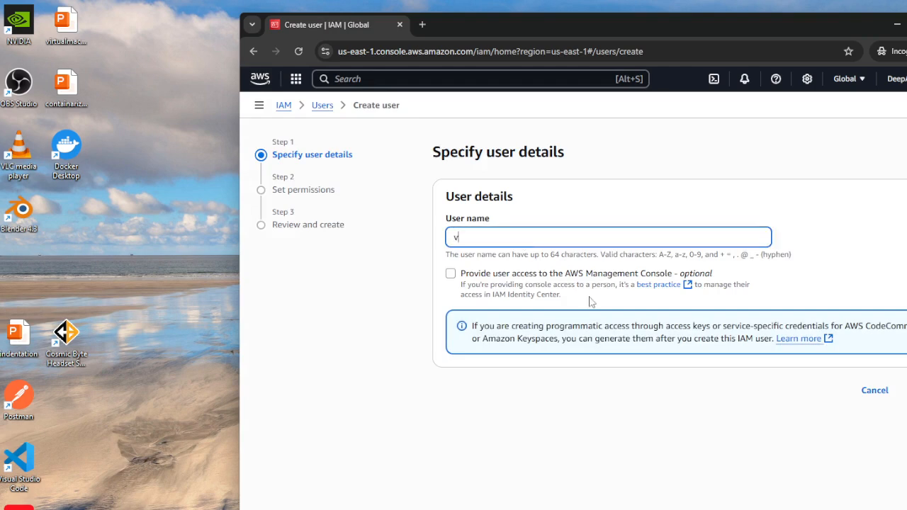
pyautogui.write('ivek')
pyautogui.click(451, 273)
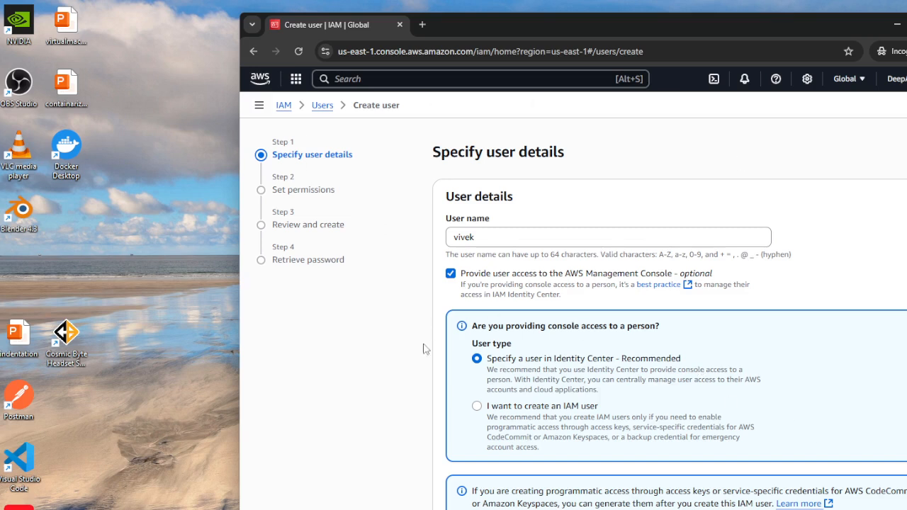
pyautogui.click(452, 275)
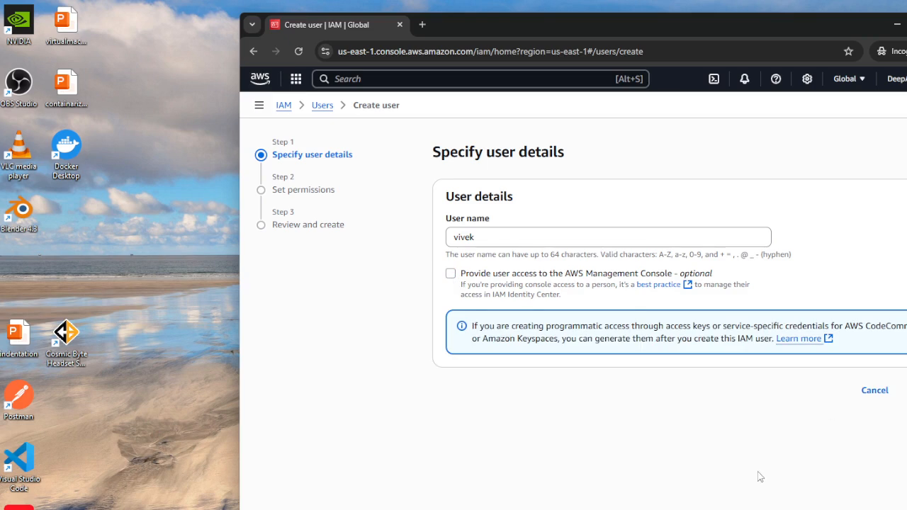
pyautogui.click(451, 274)
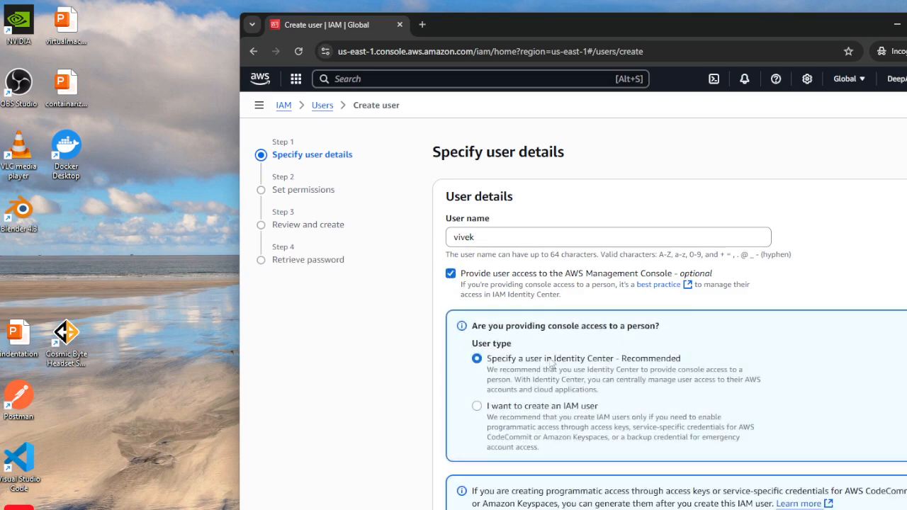
pyautogui.click(452, 275)
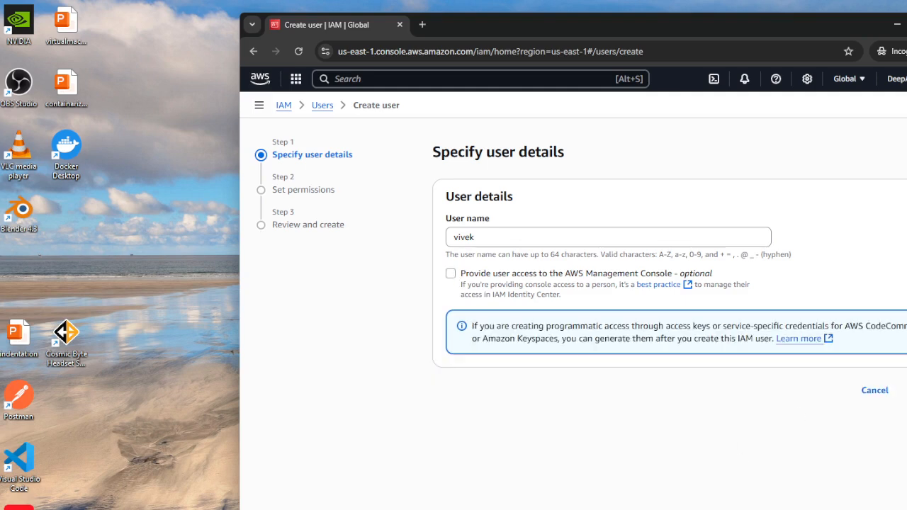
# - Continue without console access, add the user to the dev group, and proceed to the review
pyautogui.click(906, 391)
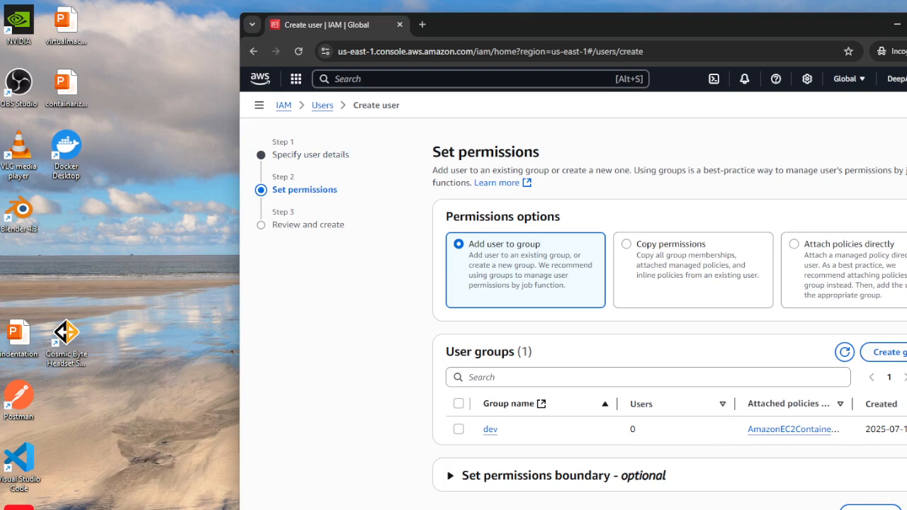
pyautogui.click(458, 430)
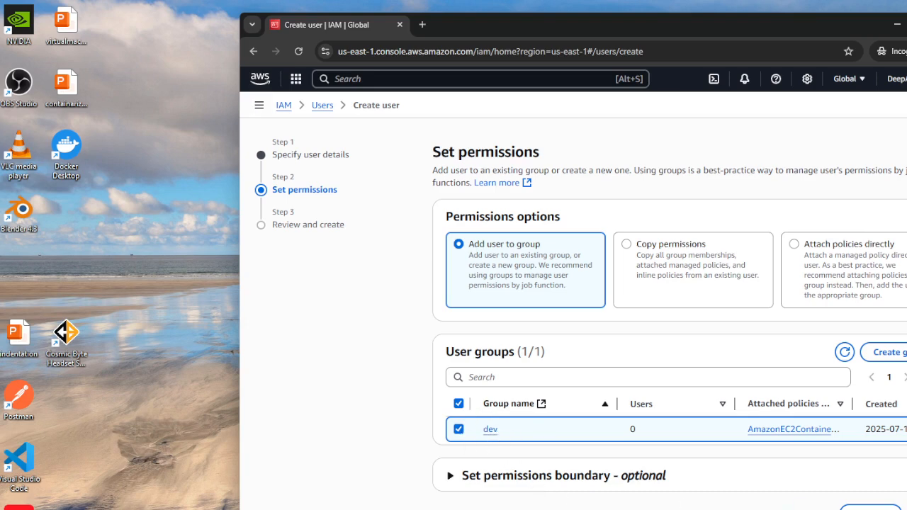
pyautogui.click(906, 509)
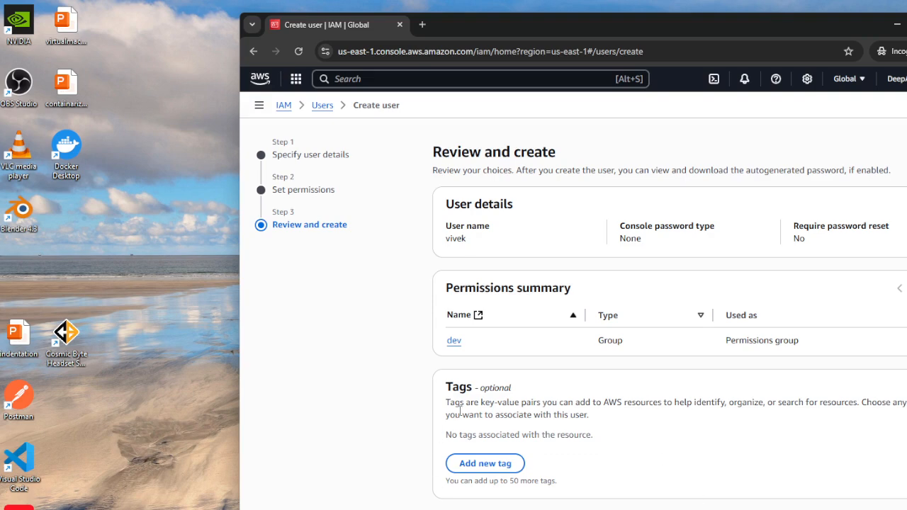
pyautogui.doubleClick(499, 387)
pyautogui.click(567, 397)
pyautogui.doubleClick(496, 387)
pyautogui.doubleClick(461, 387)
pyautogui.click(591, 461)
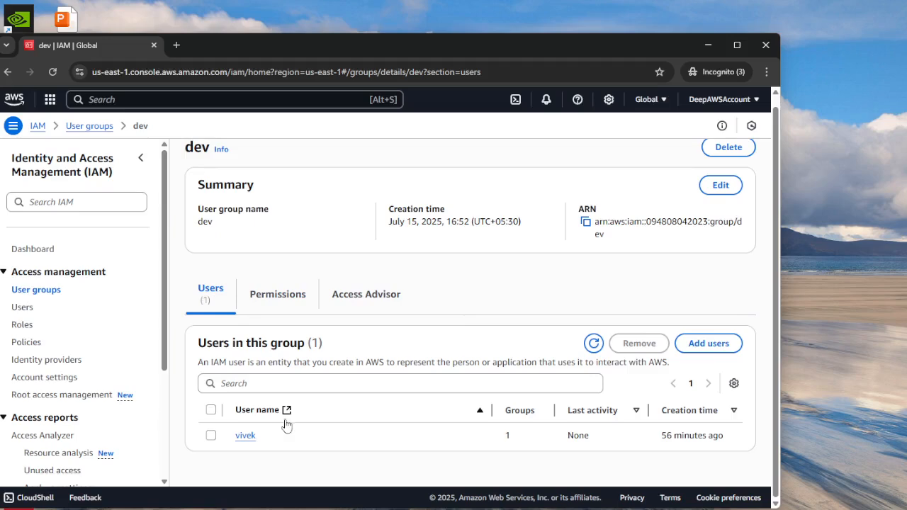
# - Examine the ARN in the dev group's summary, as a whole and by its arn prefix, iam service, account ID and group name segments
pyautogui.doubleClick(580, 208)
pyautogui.click(596, 223)
pyautogui.moveTo(596, 224); pyautogui.dragTo(614, 240)
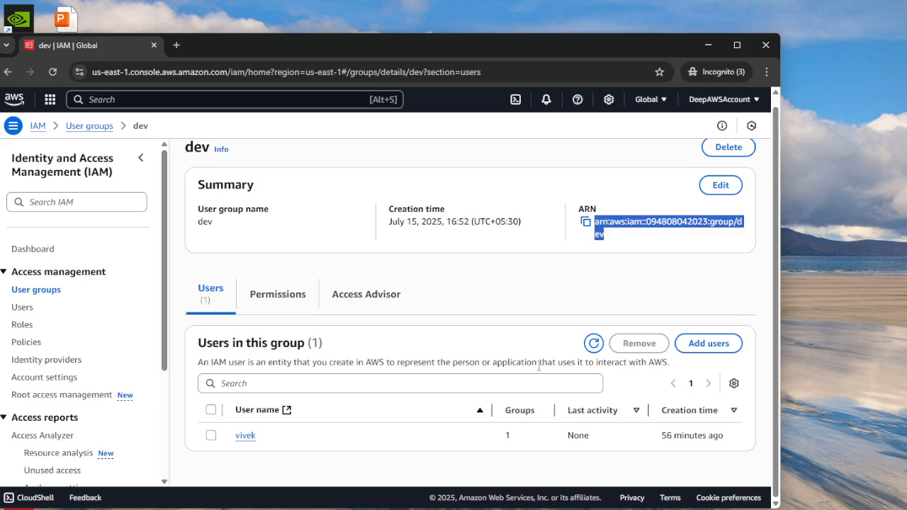
pyautogui.click(645, 290)
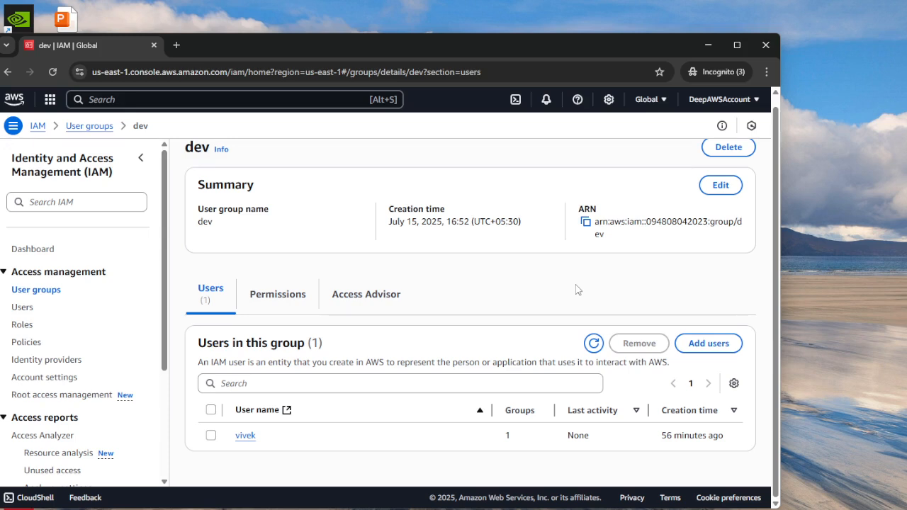
pyautogui.doubleClick(602, 222)
pyautogui.doubleClick(617, 222)
pyautogui.doubleClick(636, 222)
pyautogui.click(645, 222)
pyautogui.doubleClick(669, 222)
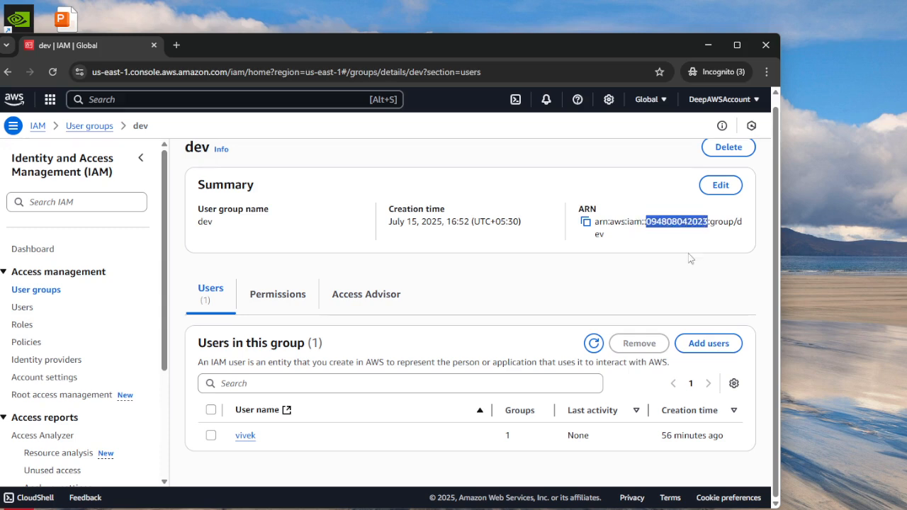
pyautogui.click(712, 222)
pyautogui.moveTo(712, 221); pyautogui.dragTo(748, 233)
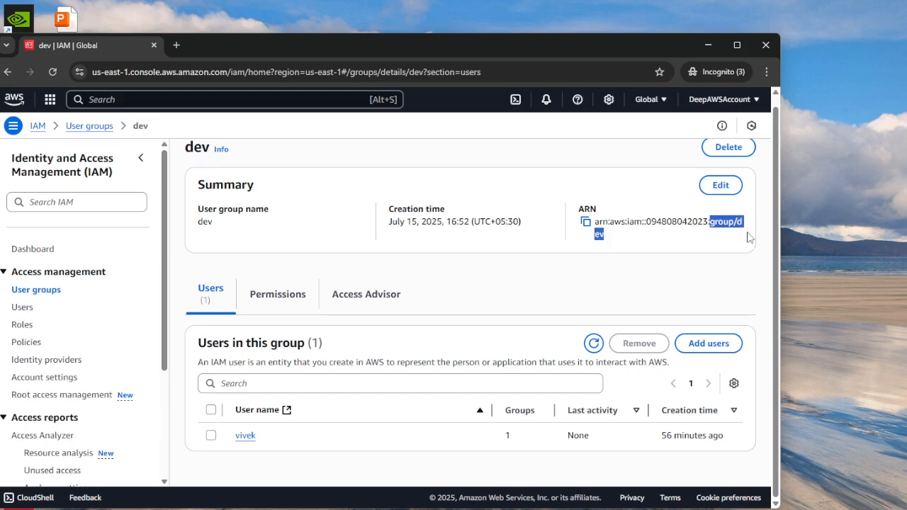
pyautogui.click(614, 242)
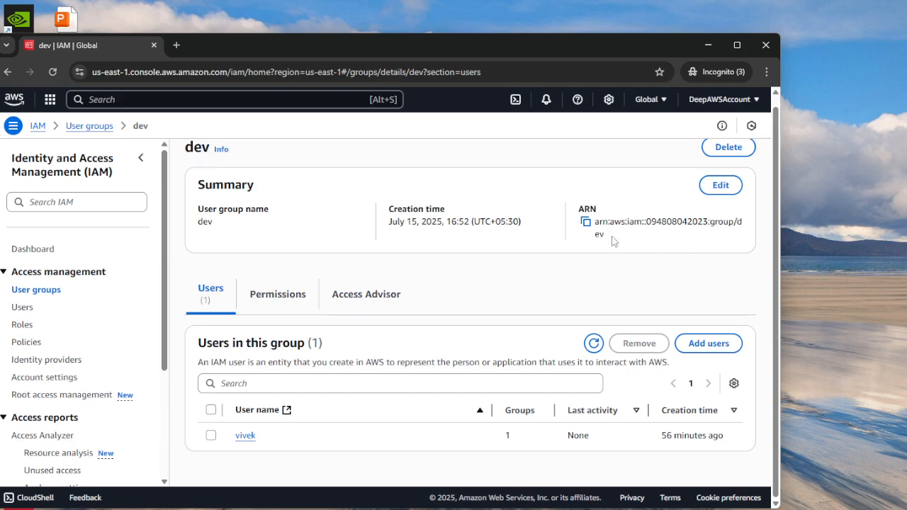
pyautogui.doubleClick(599, 234)
pyautogui.moveTo(594, 222); pyautogui.dragTo(615, 239)
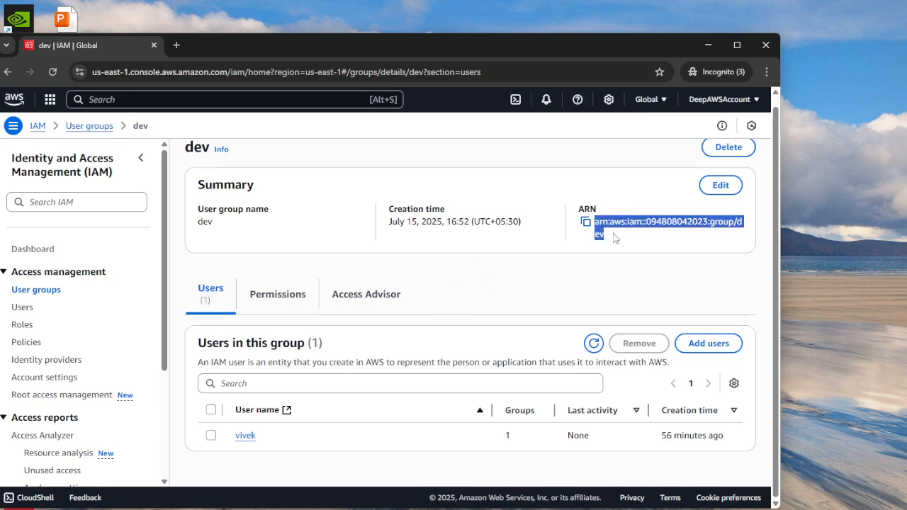